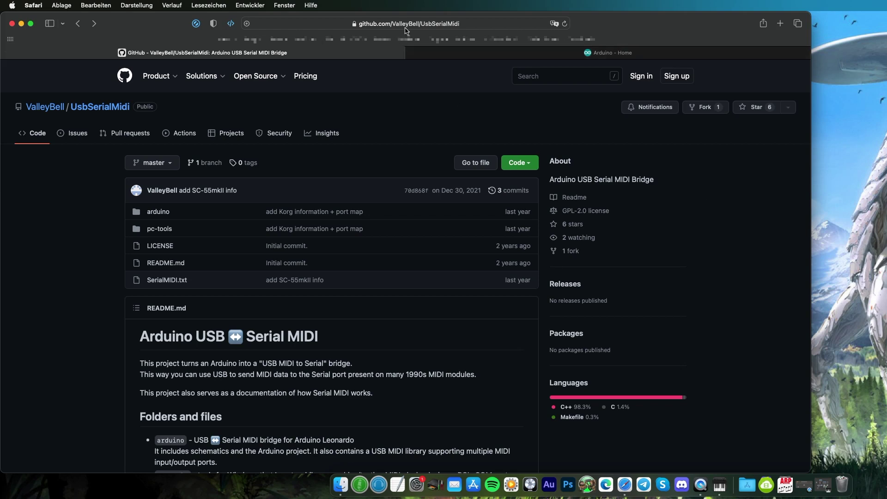
- Download the UsbSerialMidi repository as a ZIP archive from GitHub's Code menu
click(520, 162)
click(388, 309)
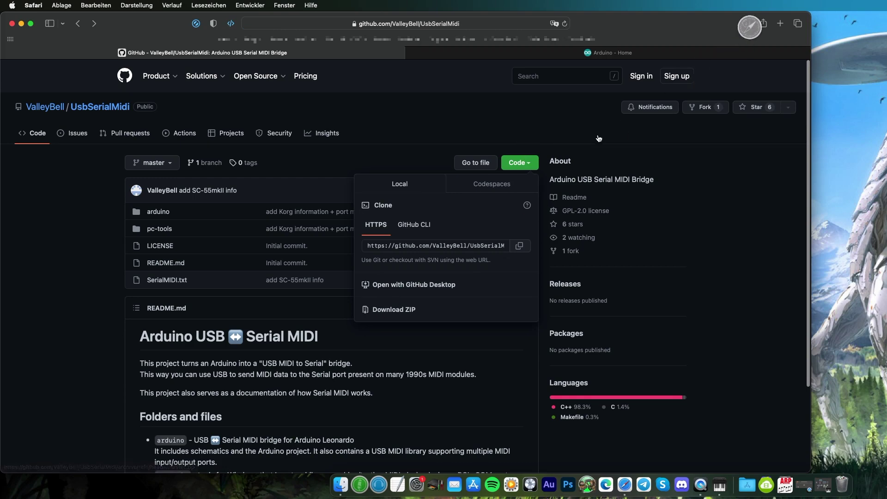
- Open UsbSerialMidi-master.zip in BetterZip, expand its arduino folder, and return to GitHub
double_click(714, 70)
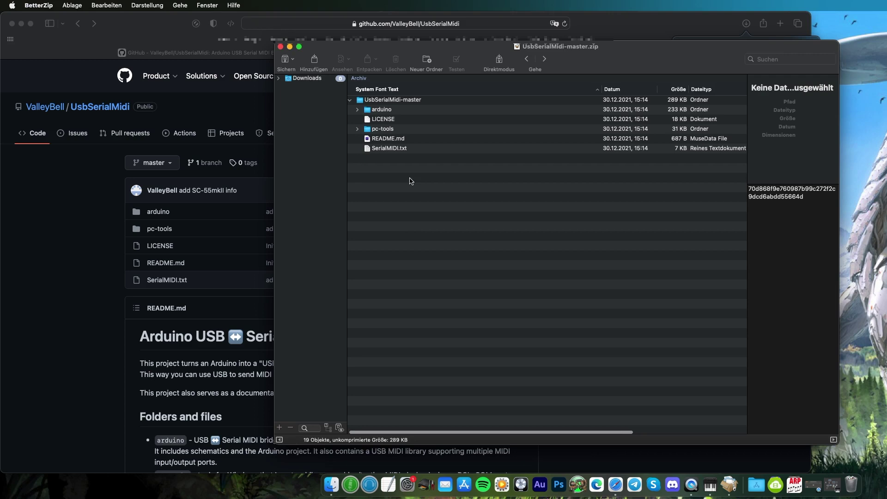
click(358, 109)
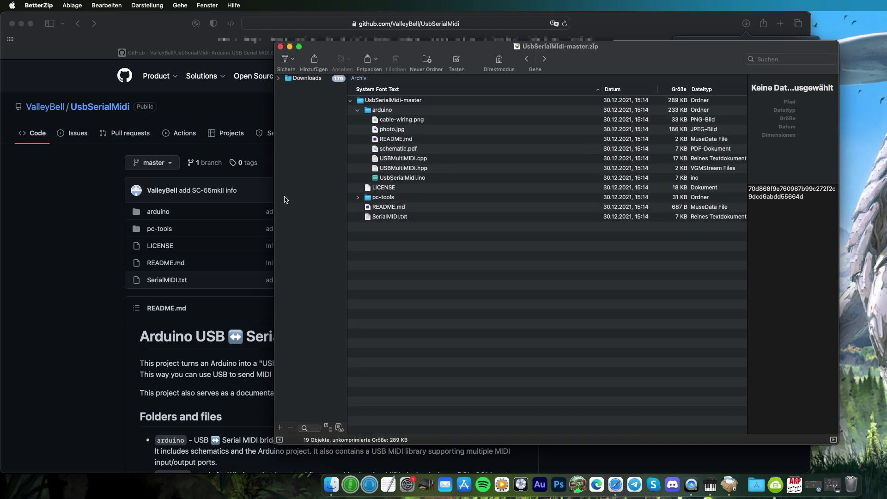
click(88, 211)
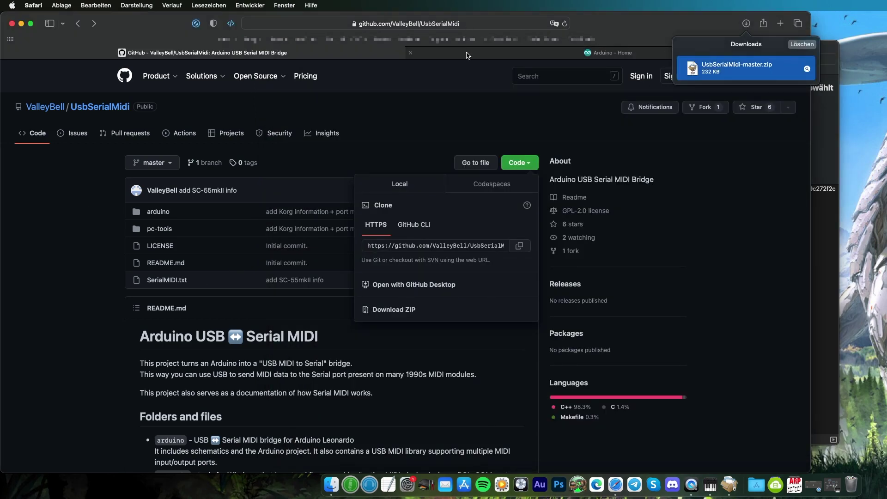
- View the Arduino IDE 2.0.3 downloads on the Arduino website, then move to the Finder desktop
click(468, 53)
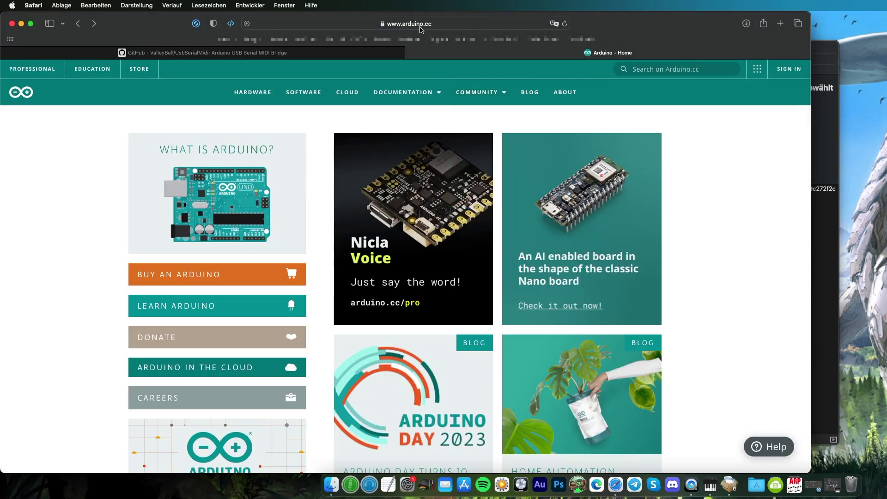
click(303, 92)
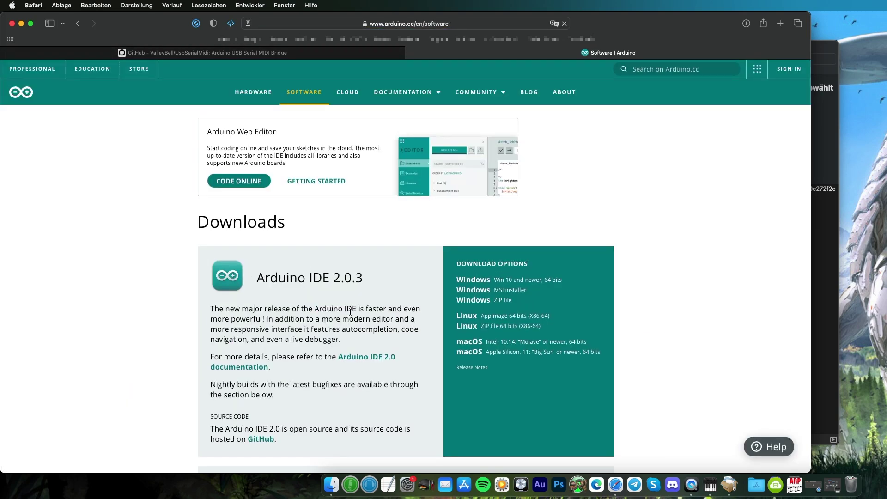
scroll(279, 274, down, 3)
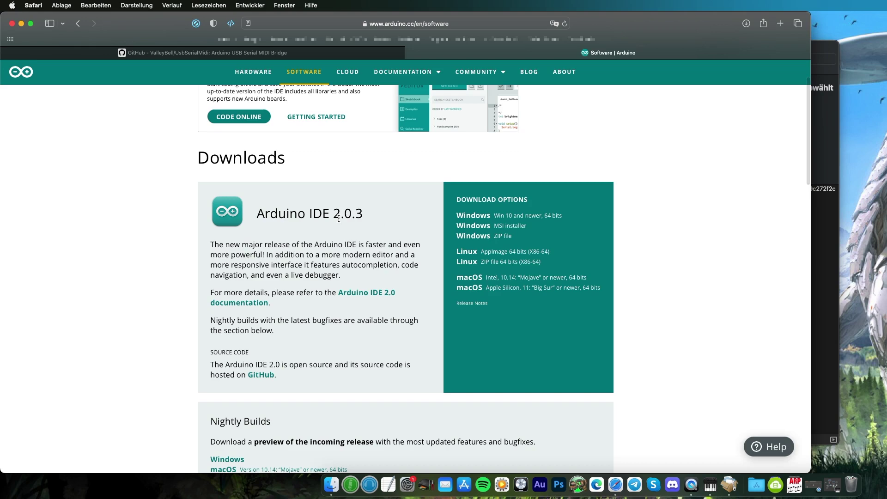
scroll(382, 248, up, 1)
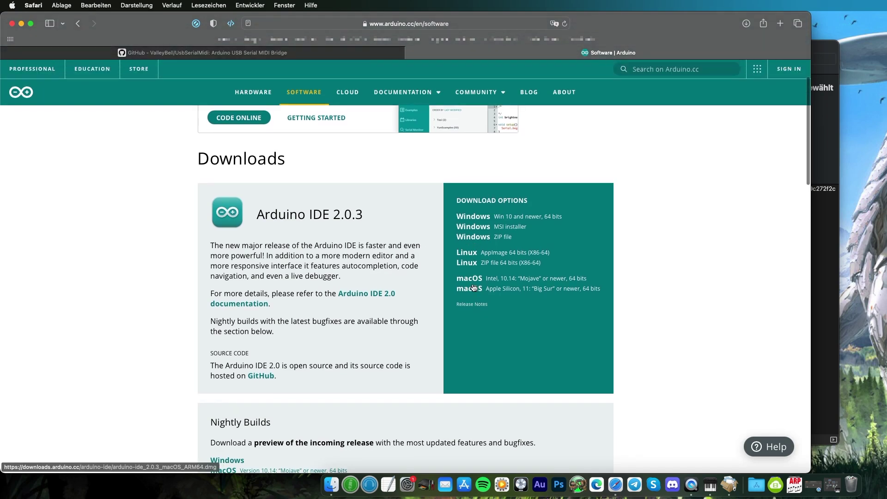
key(ctrl+Left)
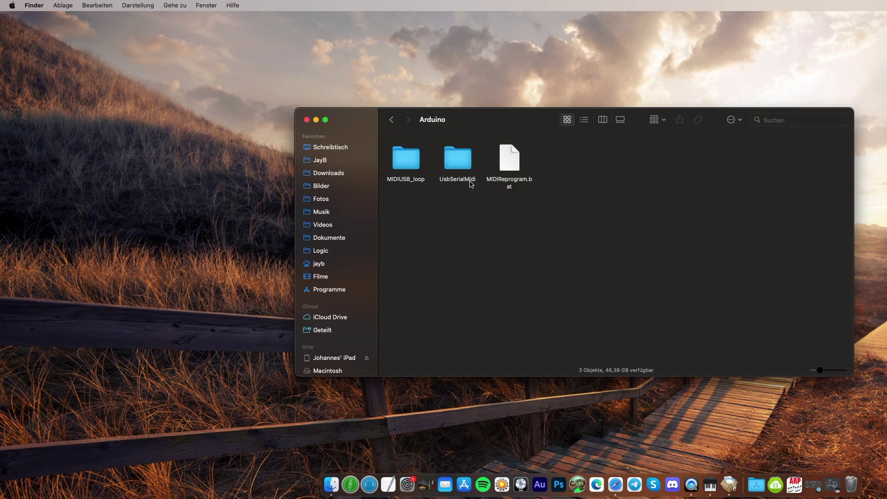
- Compare the Finder UsbSerialMidi folder's seven files with the archive's arduino folder
double_click(463, 159)
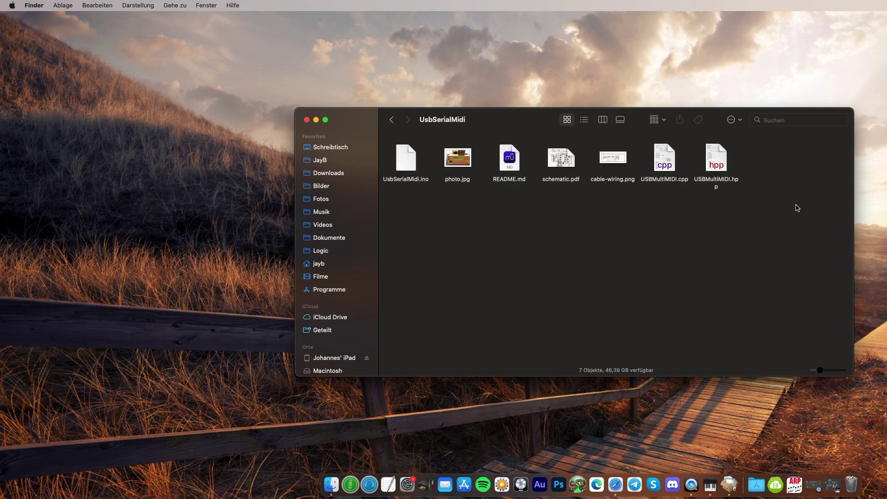
key(ctrl+Right)
click(720, 484)
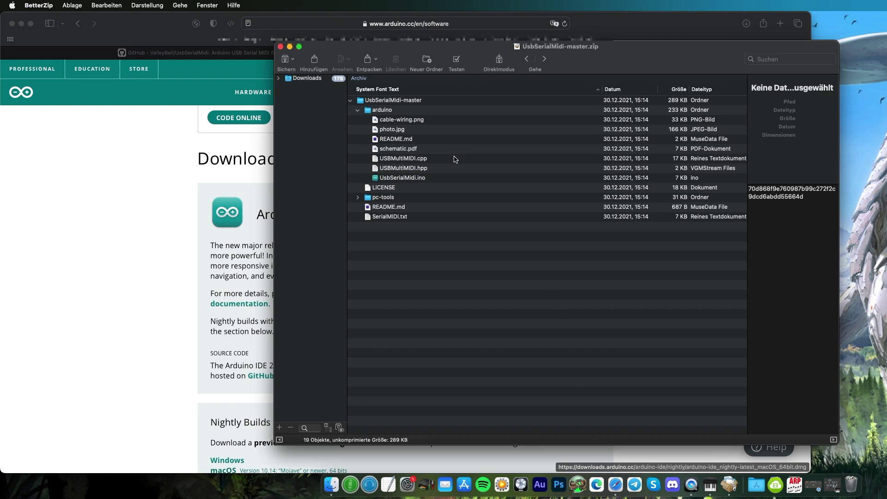
click(379, 115)
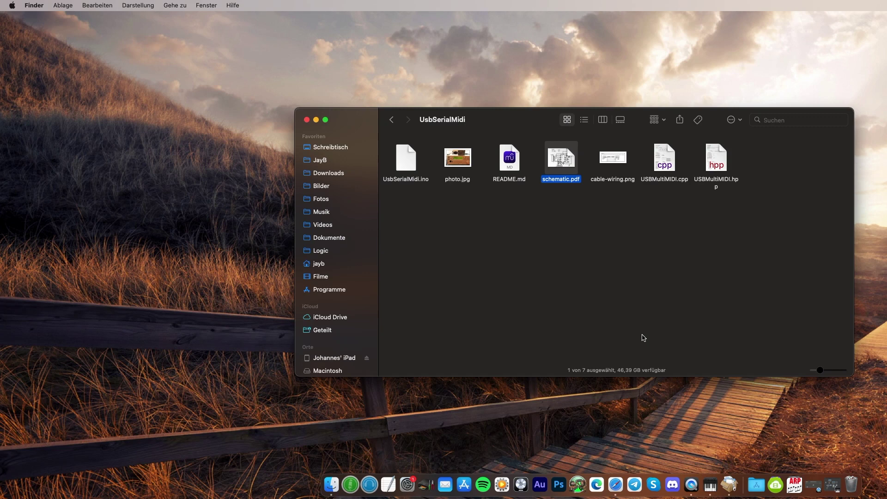
- Launch Arduino IDE and confirm the sketchbook location is /Volumes/Daten/JayB/Documents/Arduino
key(super+space)
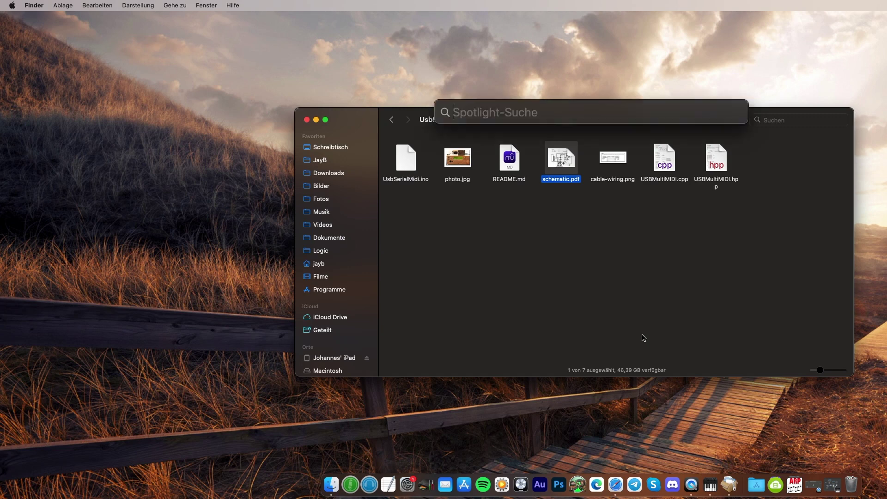
text(ard)
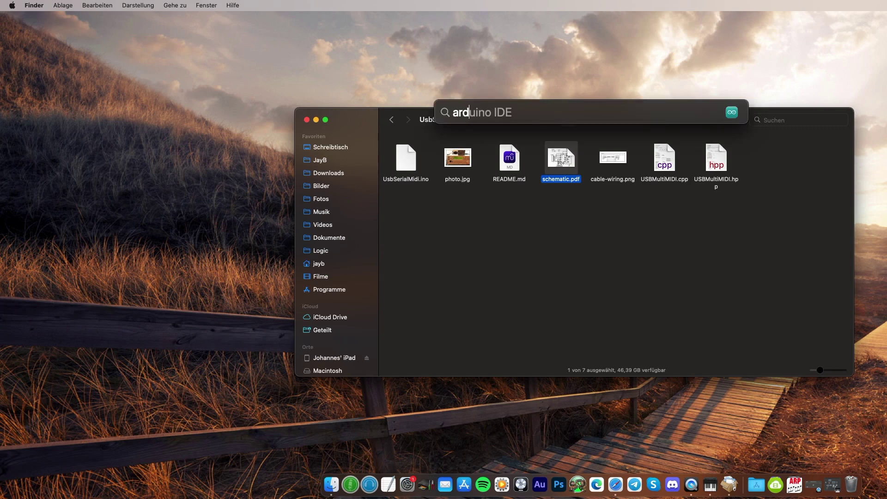
key(Return)
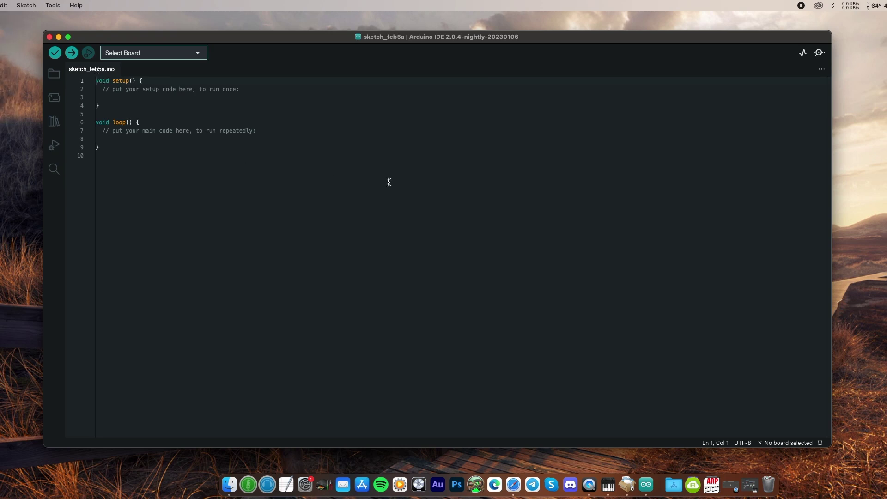
key(super+comma)
drag(271, 184, 420, 184)
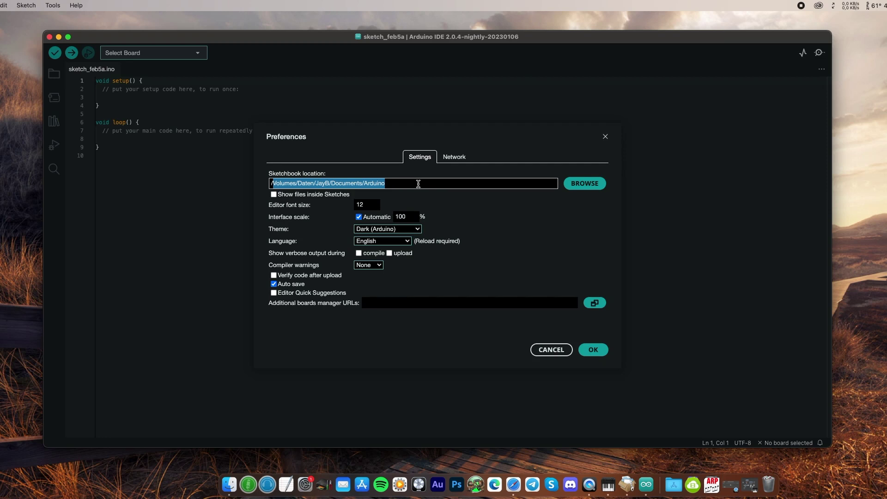
click(396, 182)
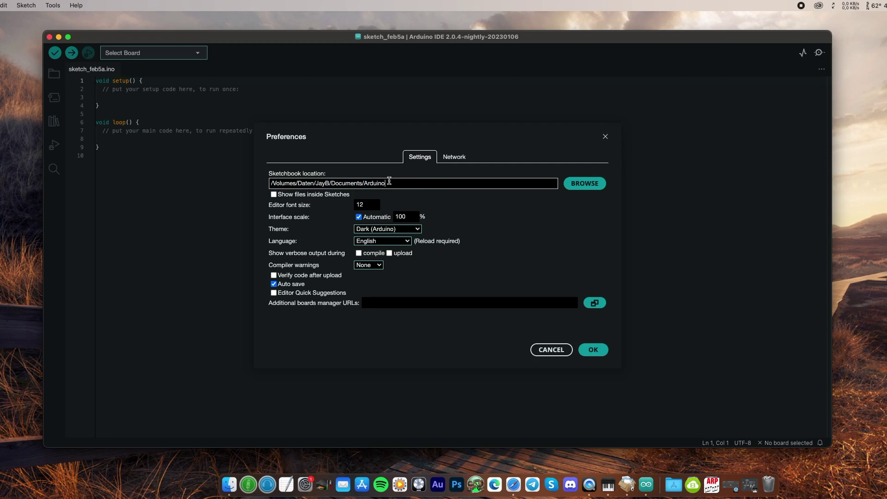
click(604, 137)
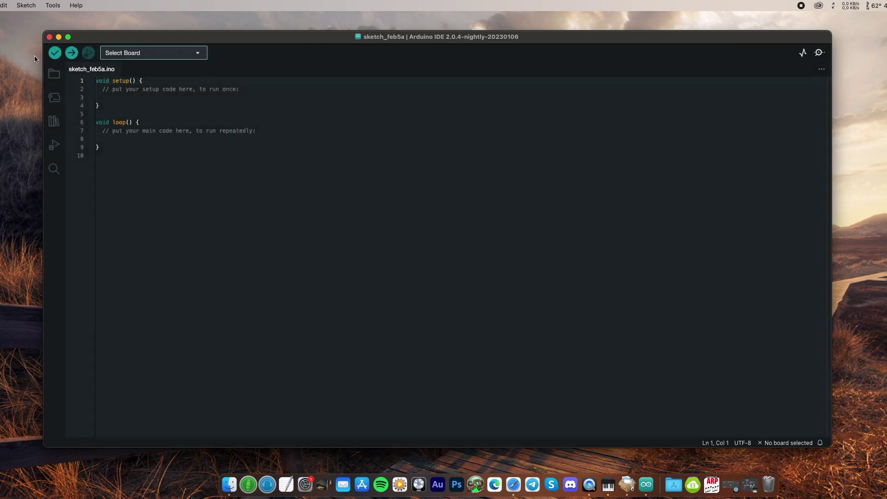
- Open the UsbSerialMidi sketch from the sketchbook and position its window
click(55, 73)
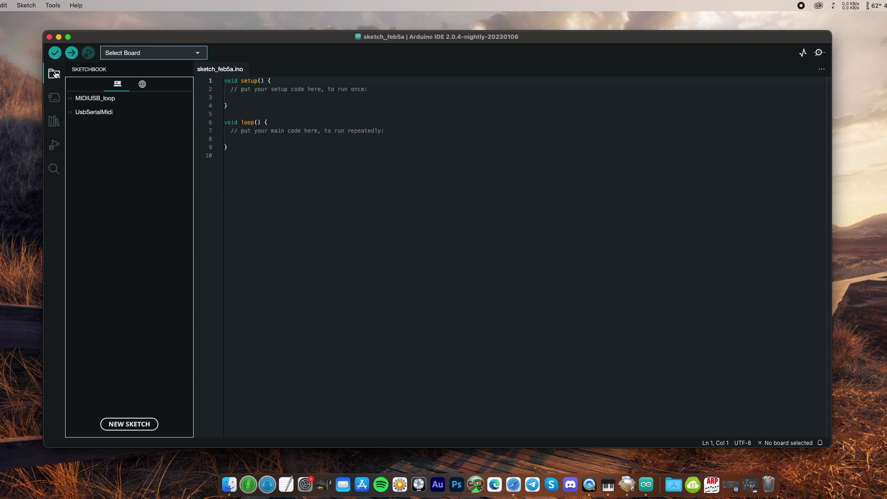
click(92, 115)
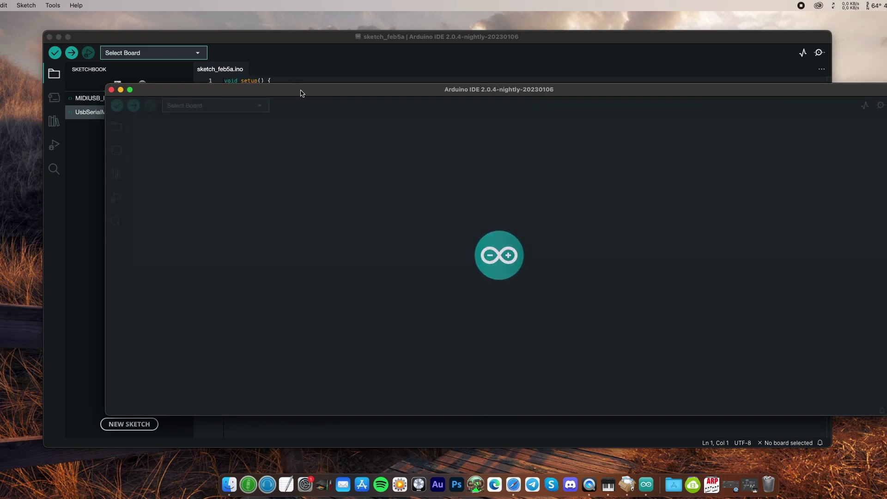
drag(301, 92, 256, 82)
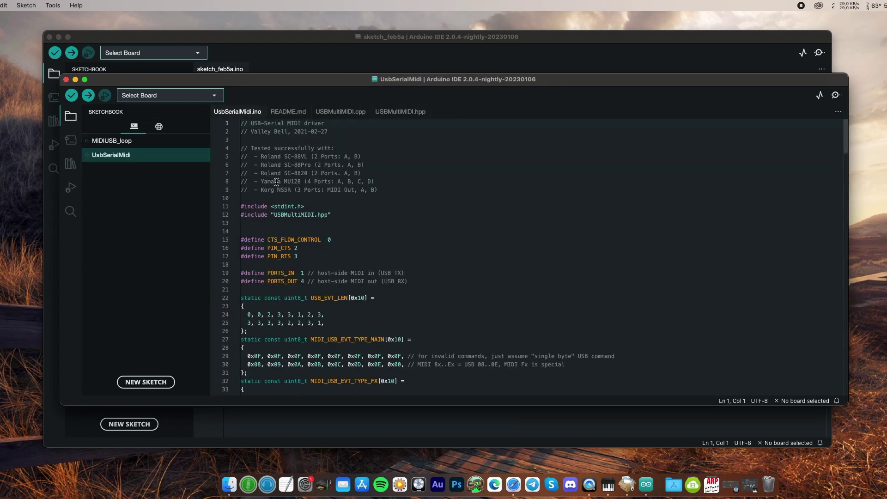
- Target the Arduino Micro board and upload the sketch (7756 bytes used)
click(216, 96)
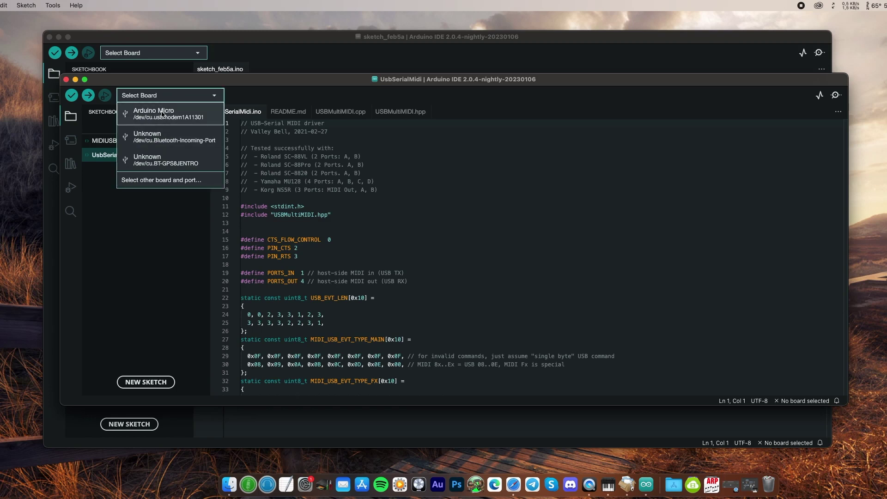
click(163, 114)
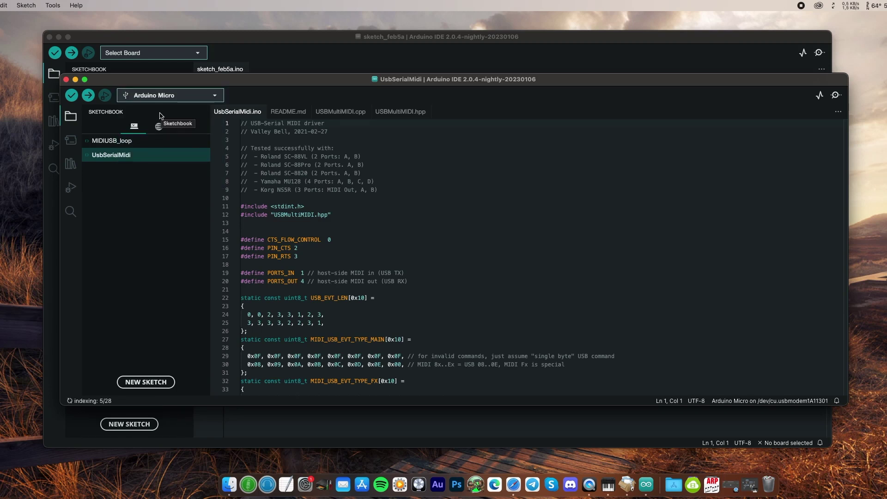
click(88, 95)
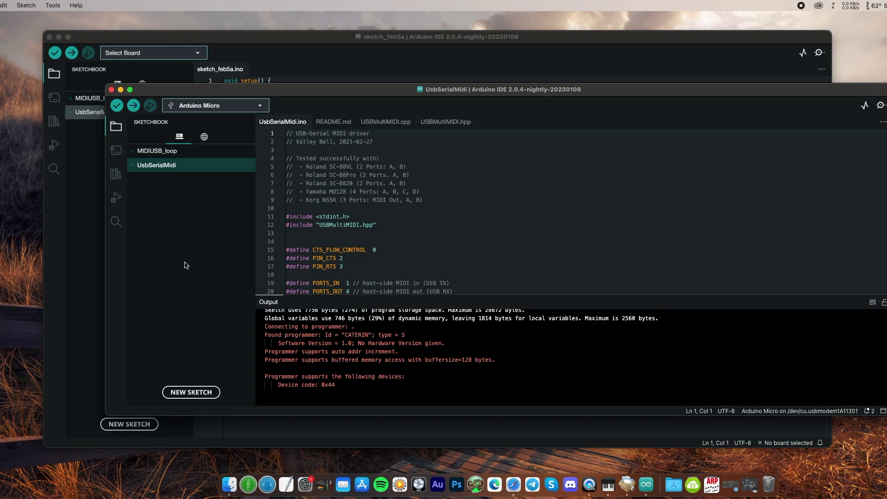
scroll(347, 222, down, 7)
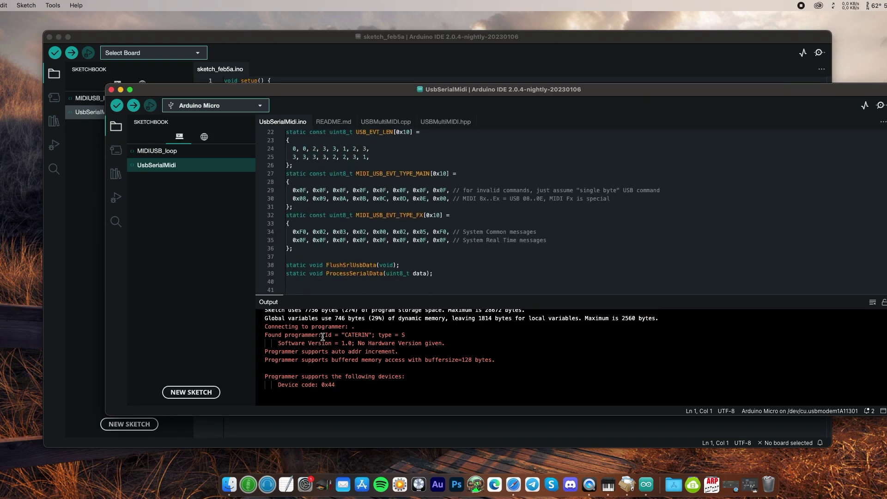
- Open Audio MIDI Setup from the Dock to view the MIDI Studio
click(607, 485)
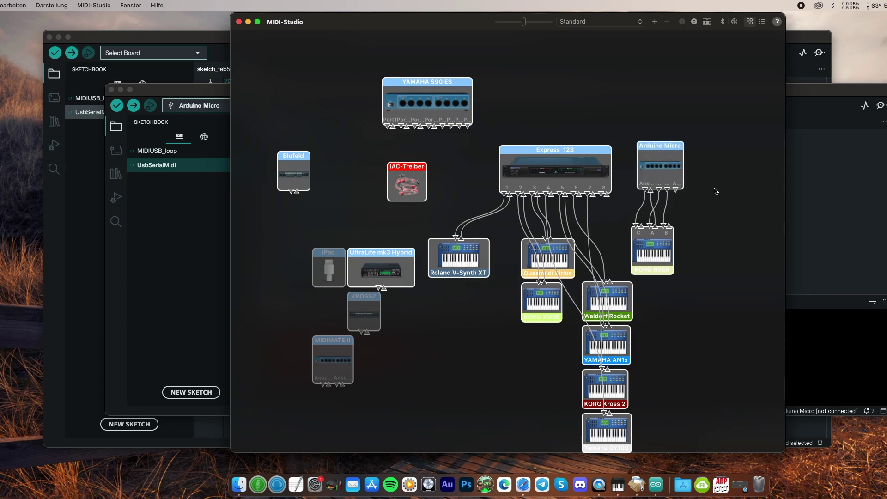
- Select the Arduino Micro device on port usbmodemMIDI1 in the MIDI Studio
click(665, 168)
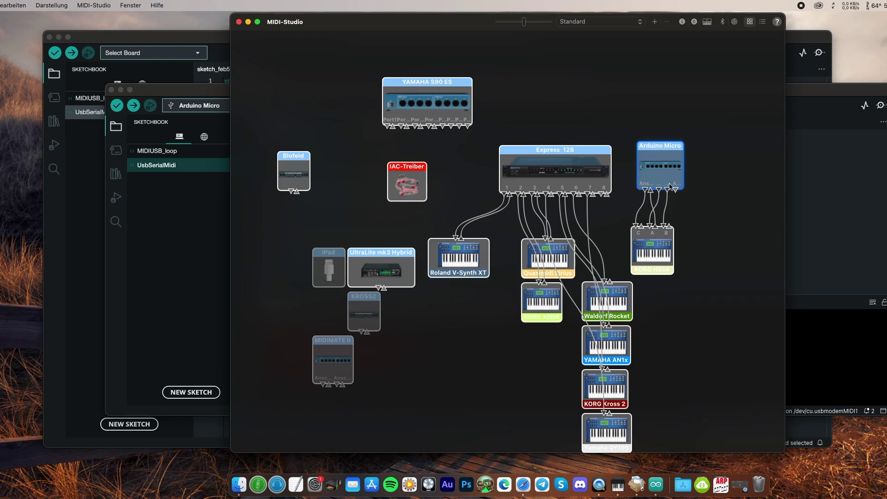
- Launch qMidi via Spotlight and select the KORG NS5R device in the studio
key(super+space)
text(q)
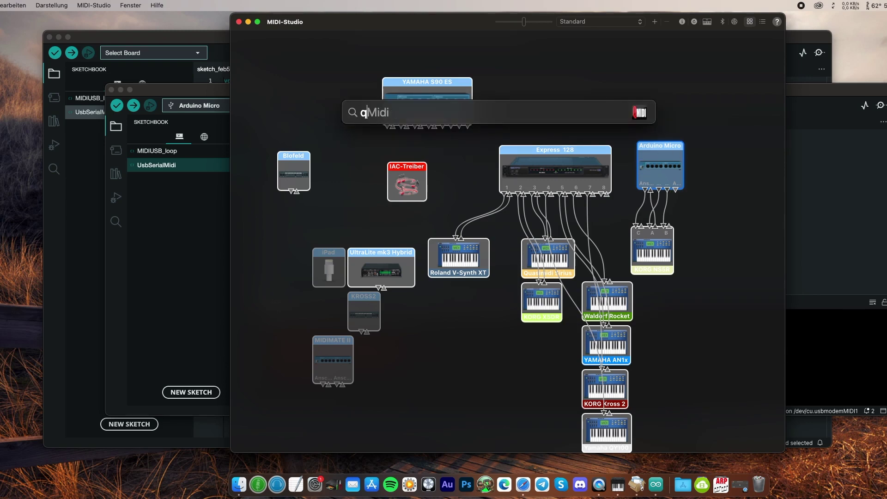
text(midi)
key(Return)
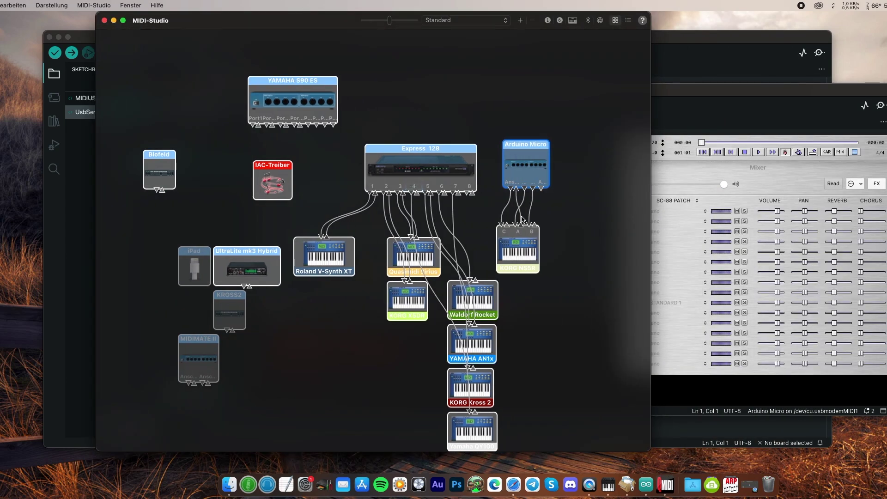
click(520, 267)
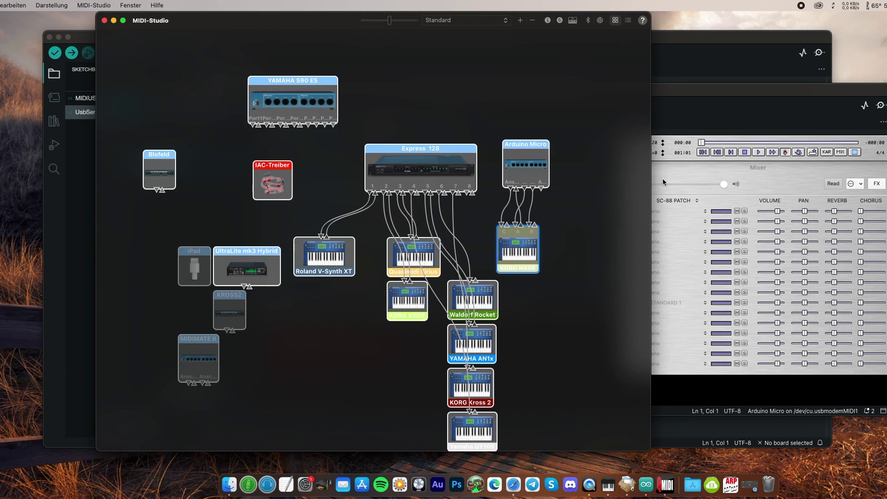
- Bring up qMidi's Audio/MIDI Settings with the MIDI Output Port list expanded
click(677, 171)
click(9, 5)
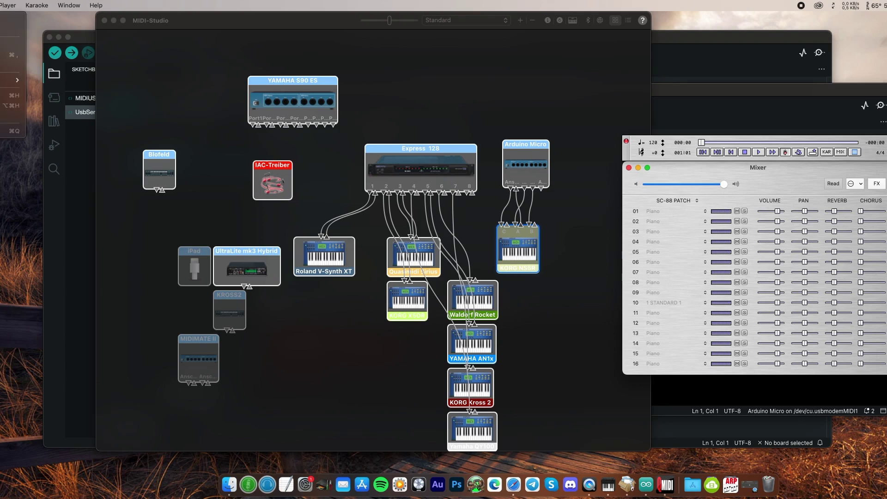
click(11, 65)
click(548, 134)
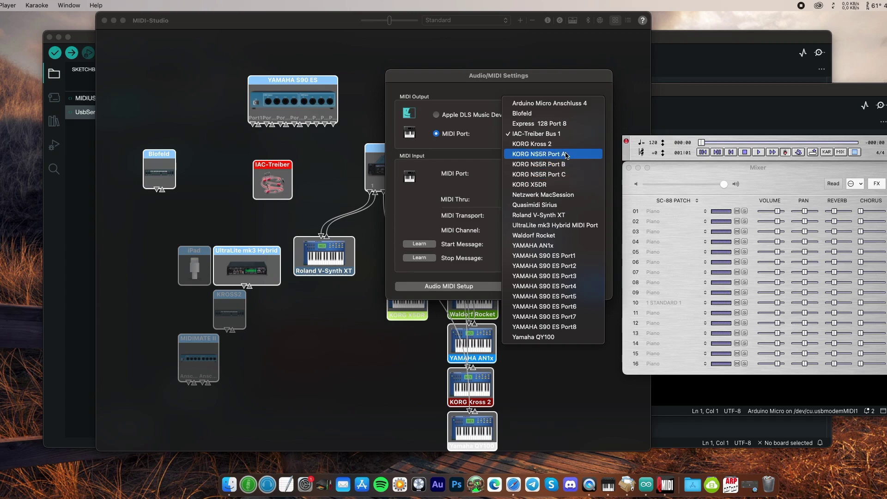
- Choose KORG NS5R Port A as qMidi's MIDI output port
click(564, 154)
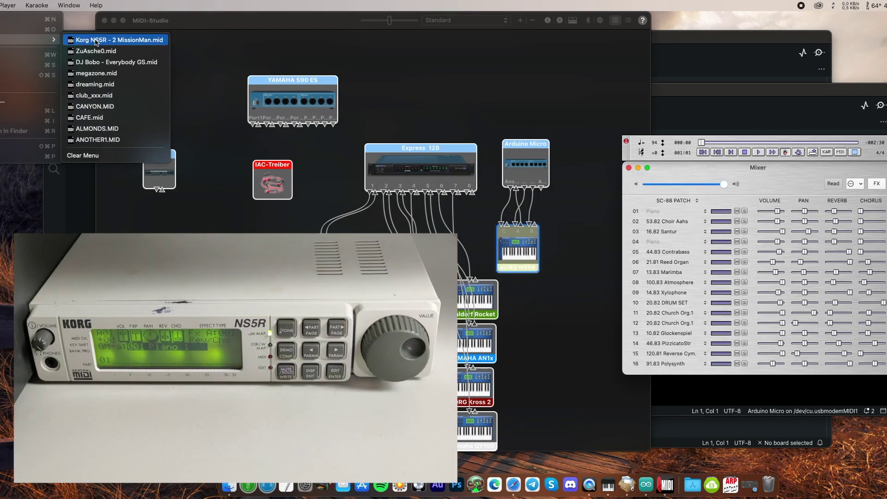
- Load 'Korg NS5R - 2 MissionMan.mid' from Open Recent and let it play
click(95, 40)
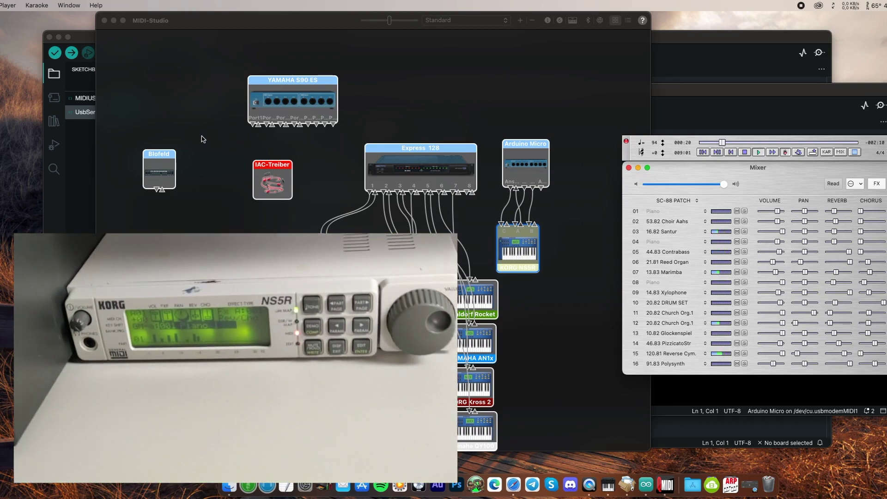
- Set the Audio/MIDI Settings MIDI Port to KORG NS5R Port B and replay the song
click(9, 4)
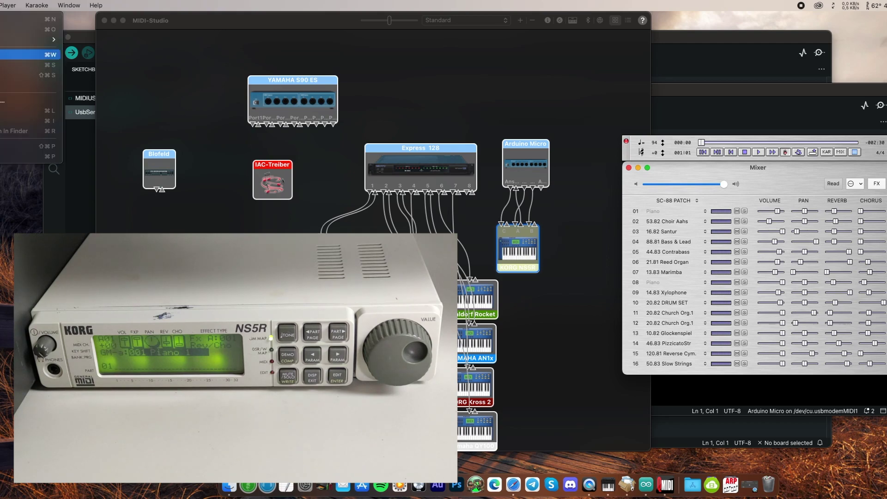
click(14, 133)
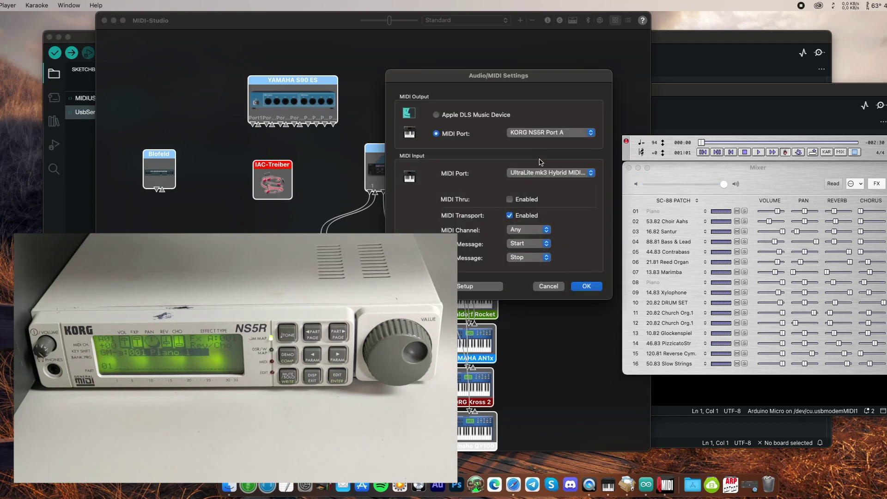
click(548, 134)
click(589, 287)
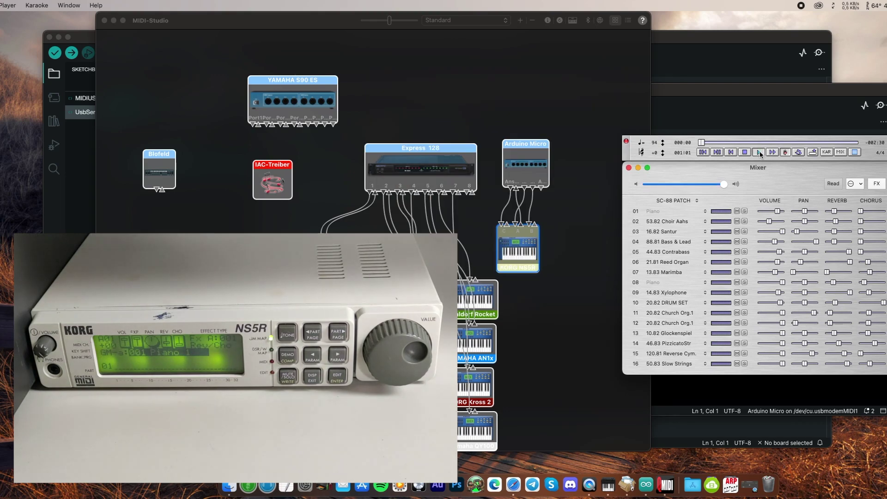
click(760, 152)
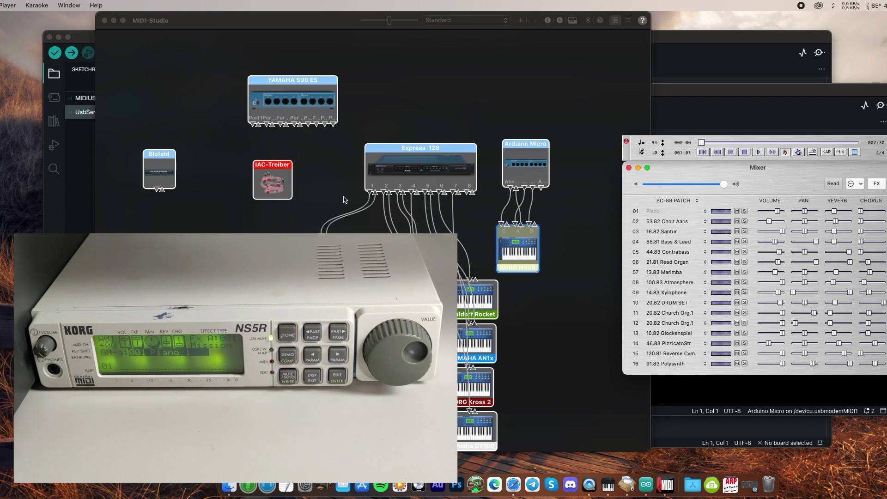
- Change the MIDI Port to Port A, then KORG NS5R Port C, and show recent songs
click(1, 5)
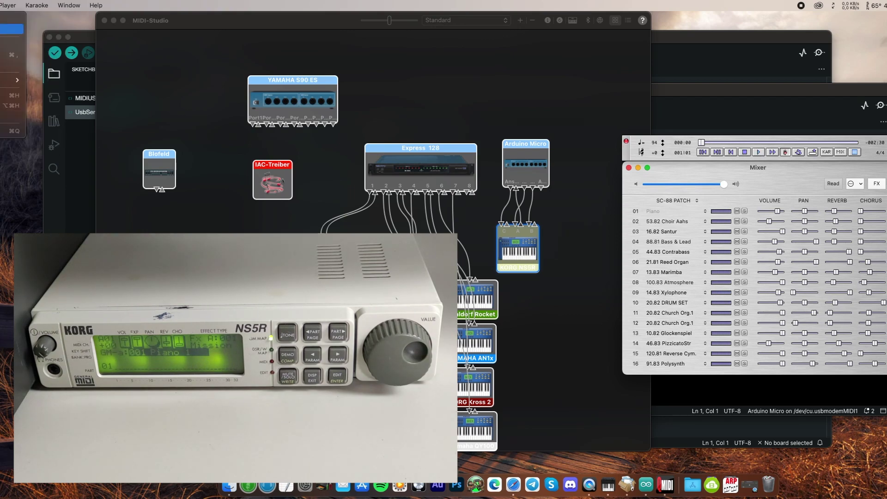
click(11, 65)
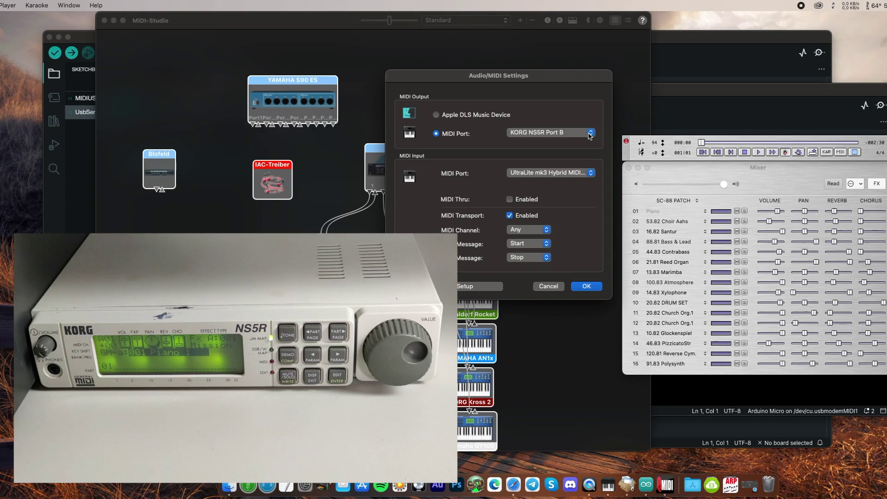
click(589, 133)
key(Return)
click(551, 132)
click(550, 154)
click(586, 286)
click(9, 5)
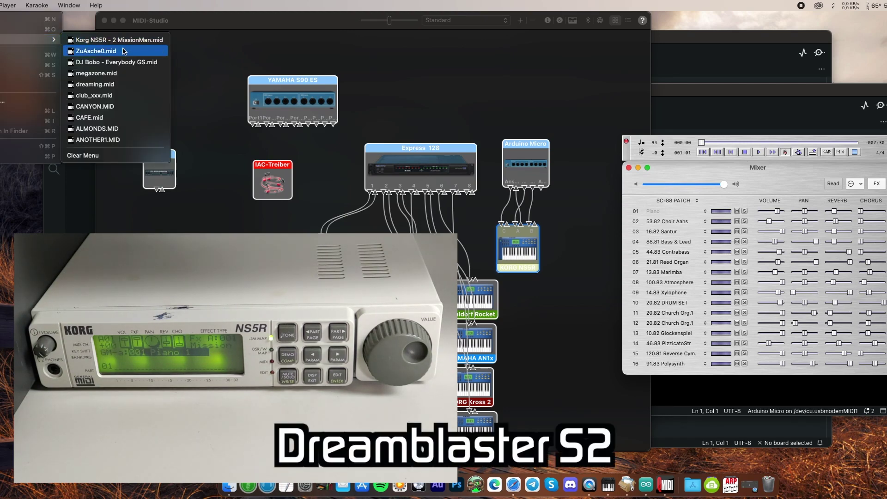
mouse_move(28, 40)
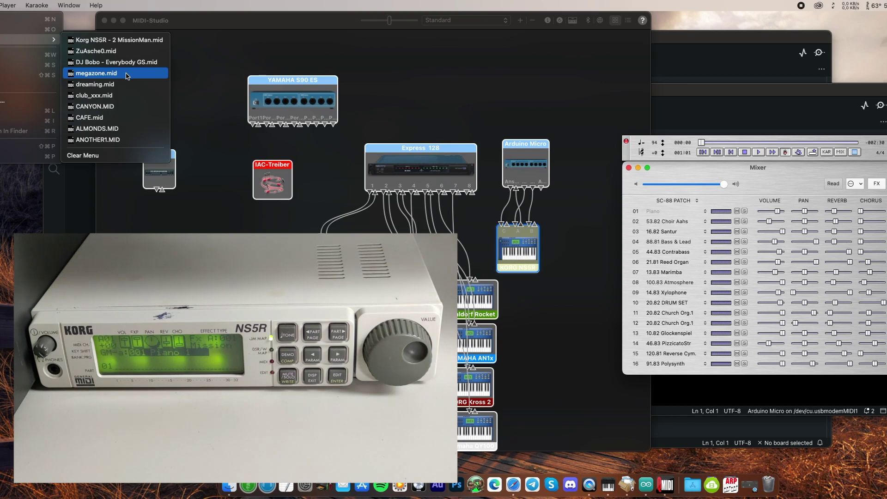
- Load CANYON.MID from the recent songs list and let it play
click(126, 109)
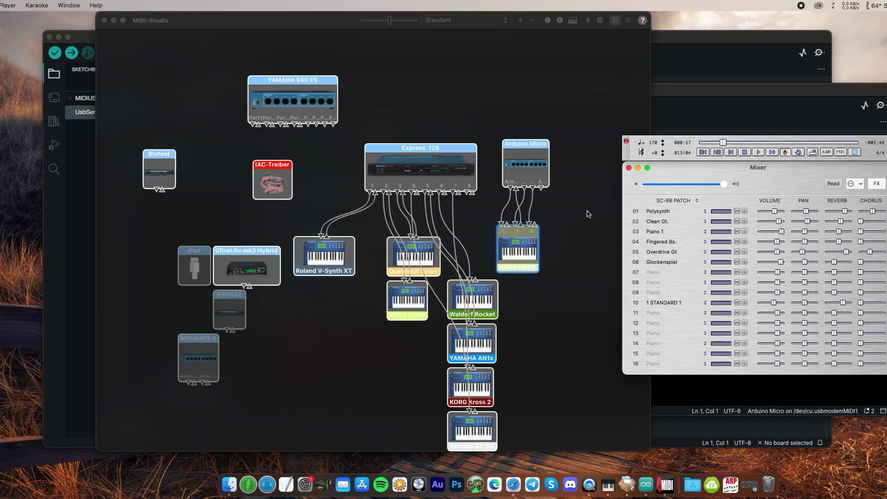
- Open the SC-88 Demo Songs folder and drag Y4002_02.MID onto Logic Pro's Dock icon
key(super+Tab)
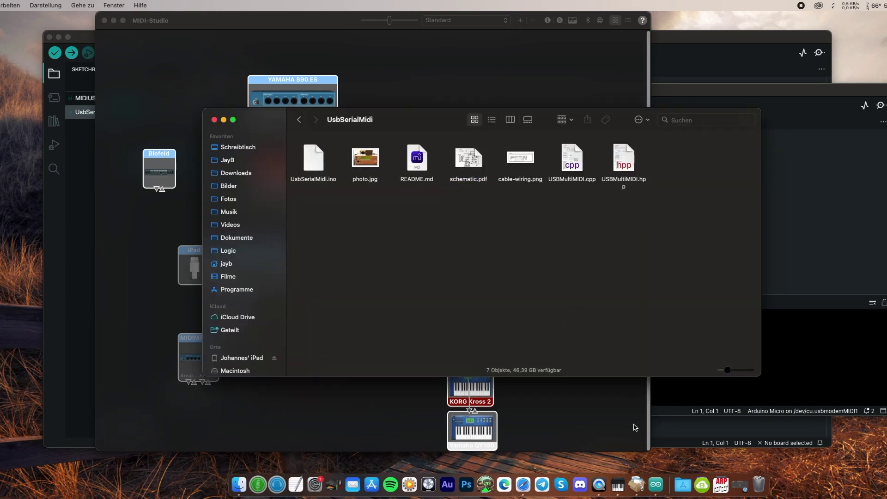
key(super+Tab)
key(super+Tab)
key(super+h)
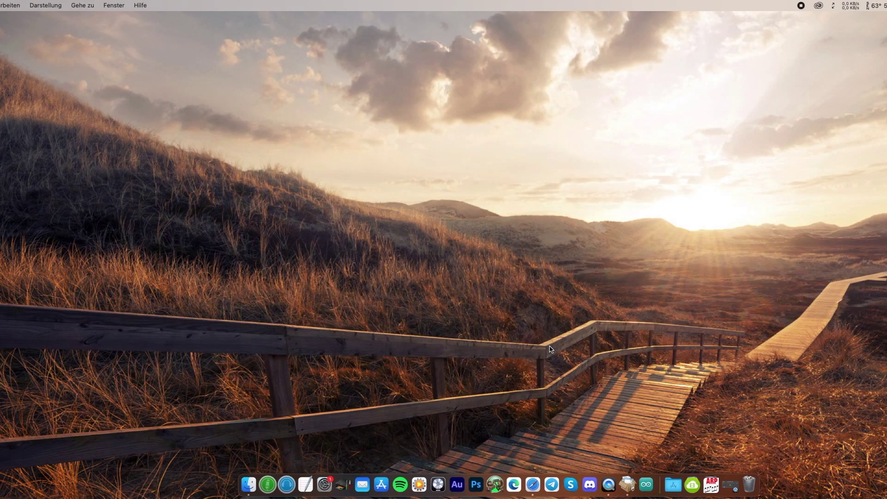
key(super+Tab)
scroll(375, 359, down, 4)
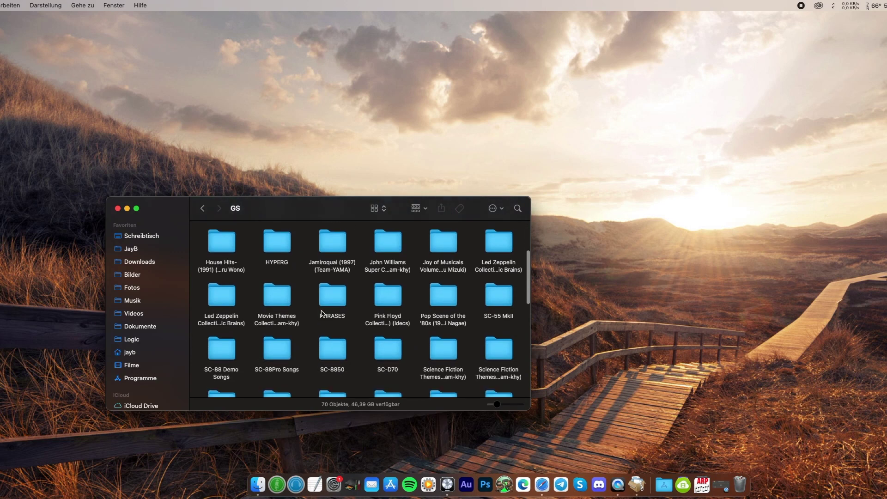
scroll(375, 359, down, 3)
double_click(221, 345)
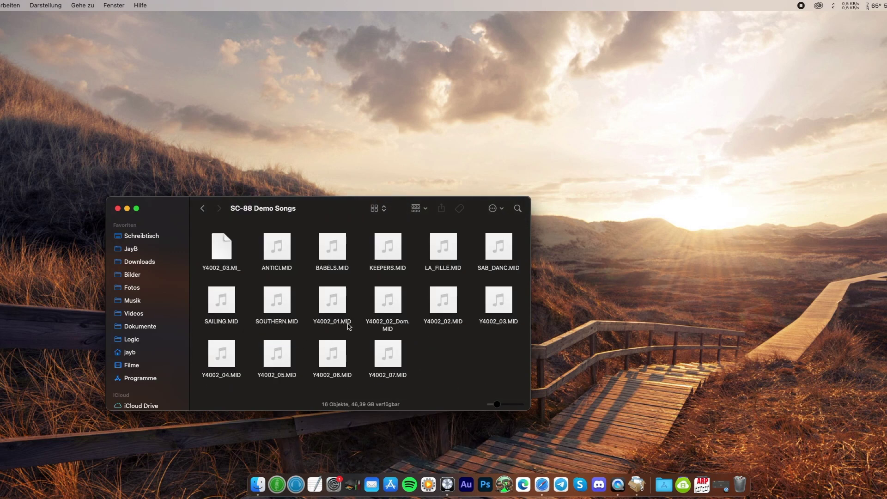
mouse_move(442, 302)
mouse_down()
mouse_move(474, 480)
mouse_move(446, 484)
mouse_up()
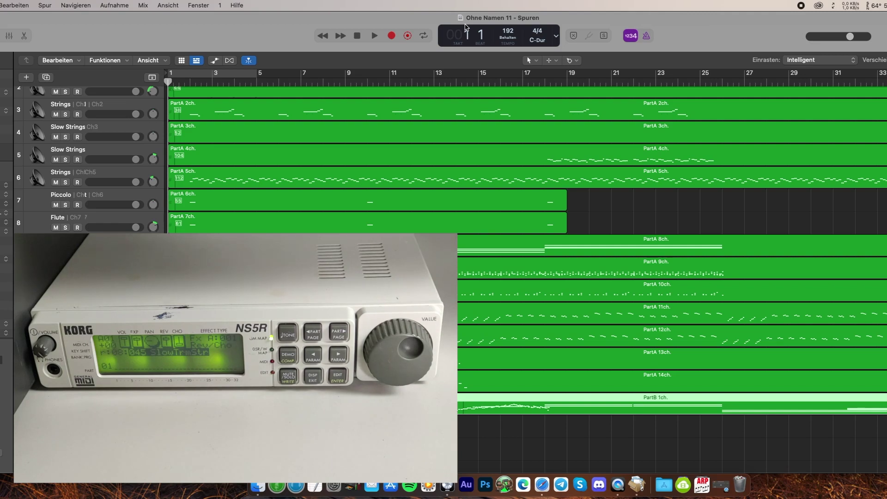
- Start playback of the imported Y4002_02.MID project with Space
key(space)
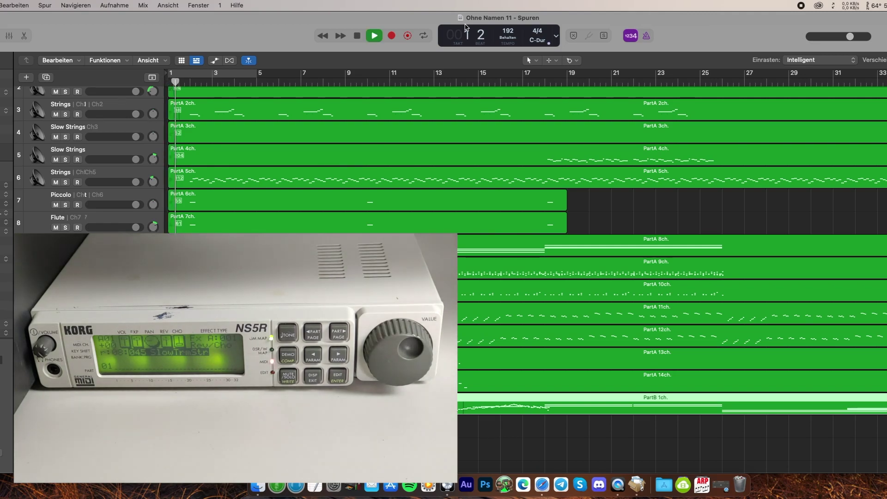